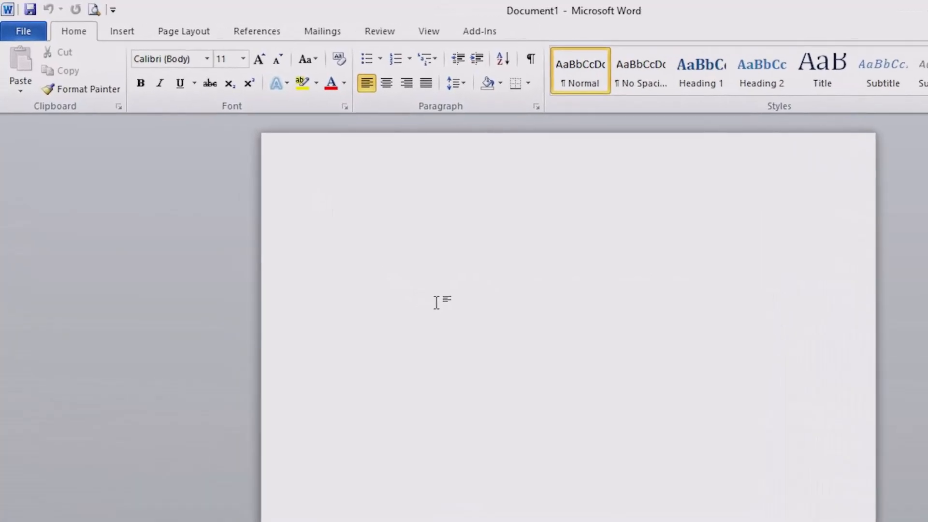
Step: Insert a portrait photo from the Amar Pic folder into the blank document
click(133, 37)
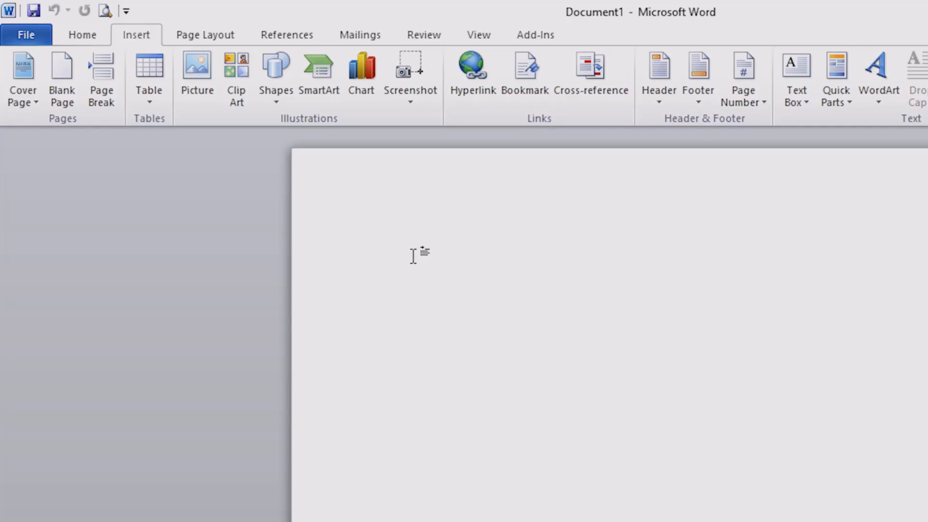
click(204, 96)
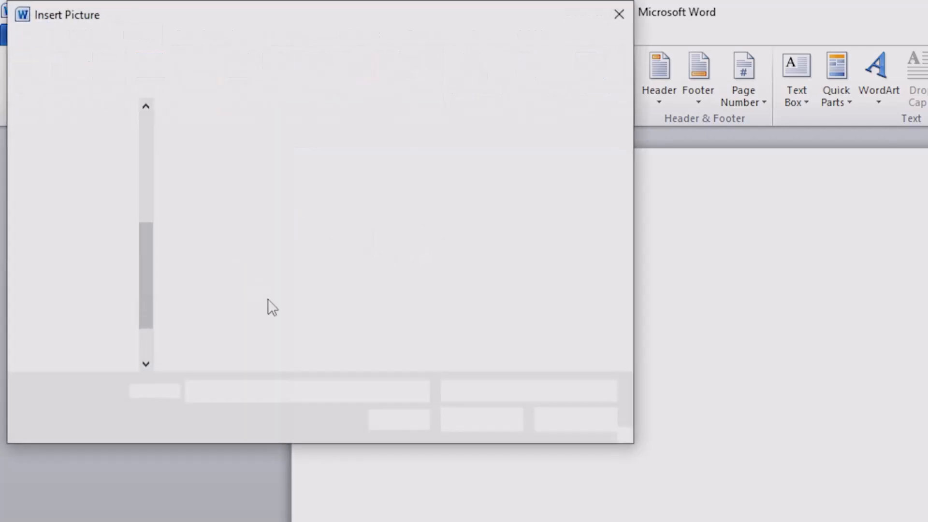
scroll(96, 218, up, 3)
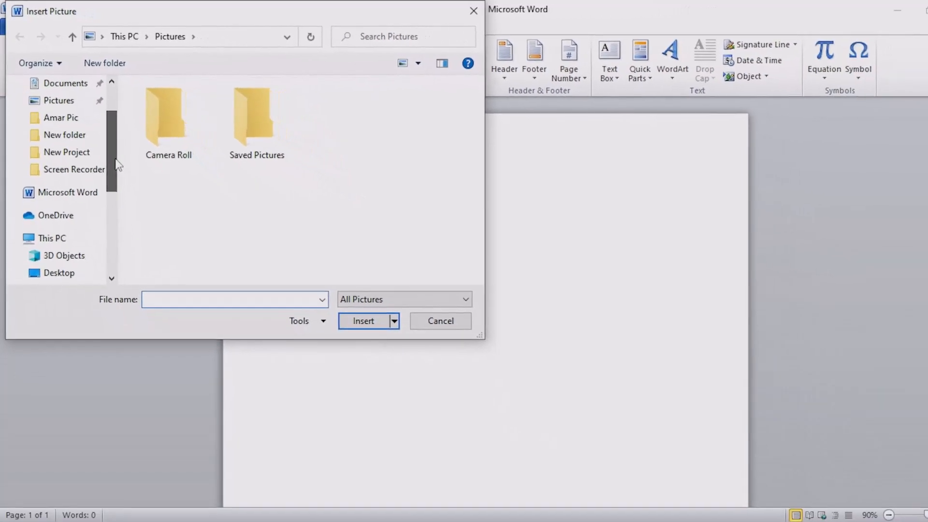
click(60, 117)
click(252, 116)
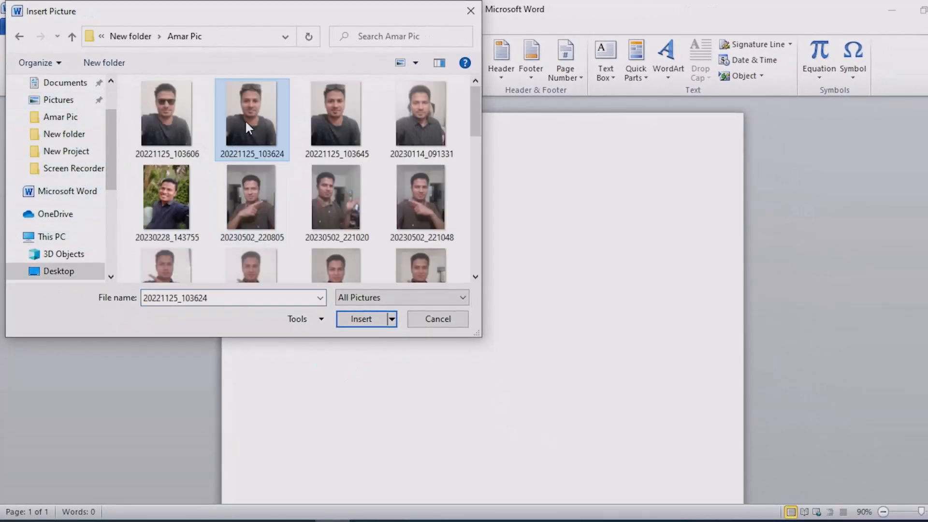
click(366, 319)
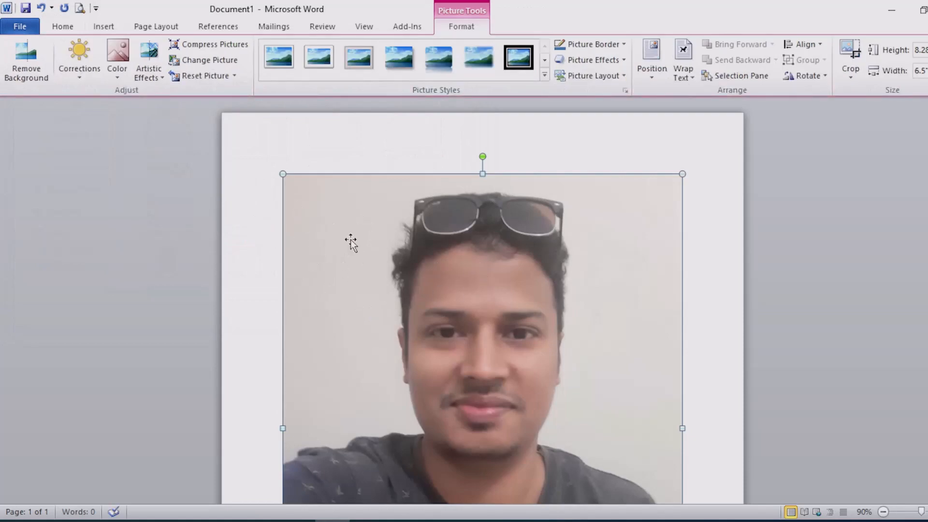
Step: Scale the portrait to about 6.35" high by 4.99" wide and set its text wrapping to Behind Text
drag(287, 174, 404, 306)
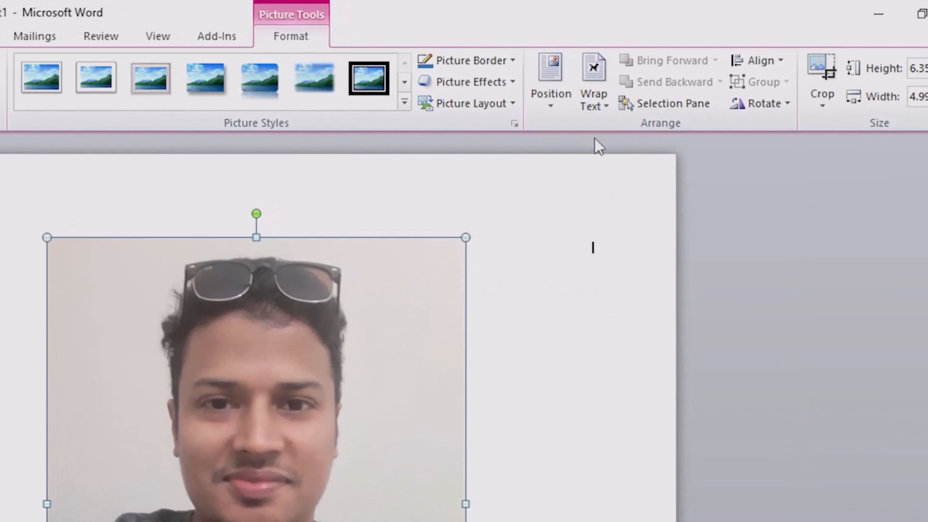
click(603, 107)
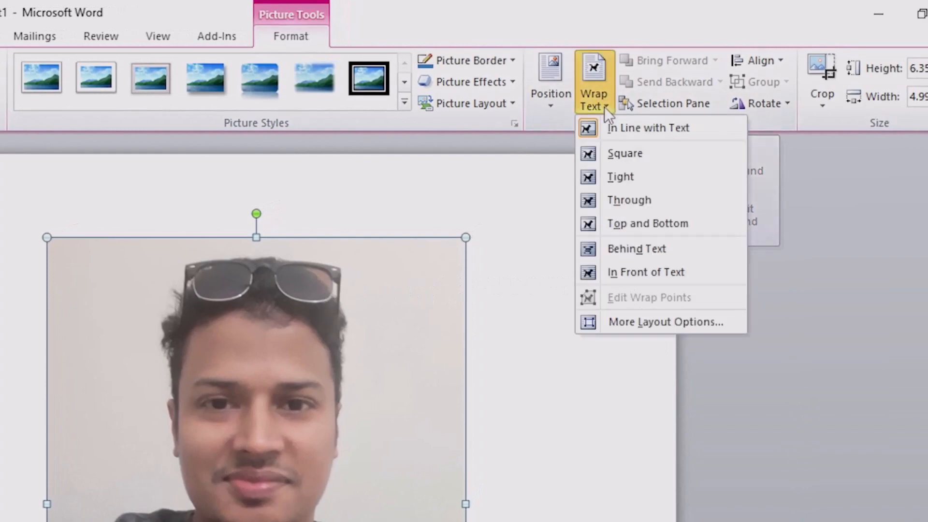
click(624, 248)
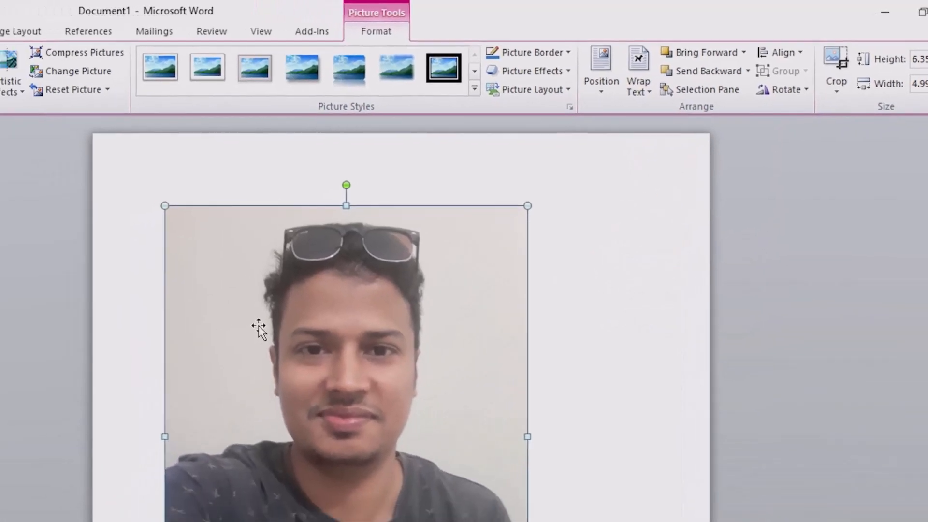
Step: Shrink the portrait to about 3.76" high by 2.95" wide and place it near the middle of the page
drag(154, 379, 364, 351)
drag(515, 258, 401, 224)
key(ctrl+z)
key(ctrl+z)
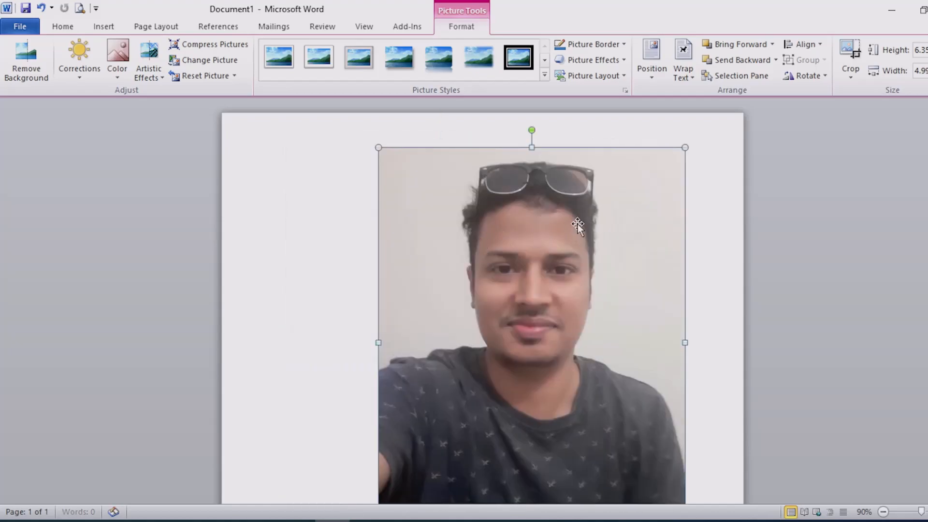
key(ctrl+z)
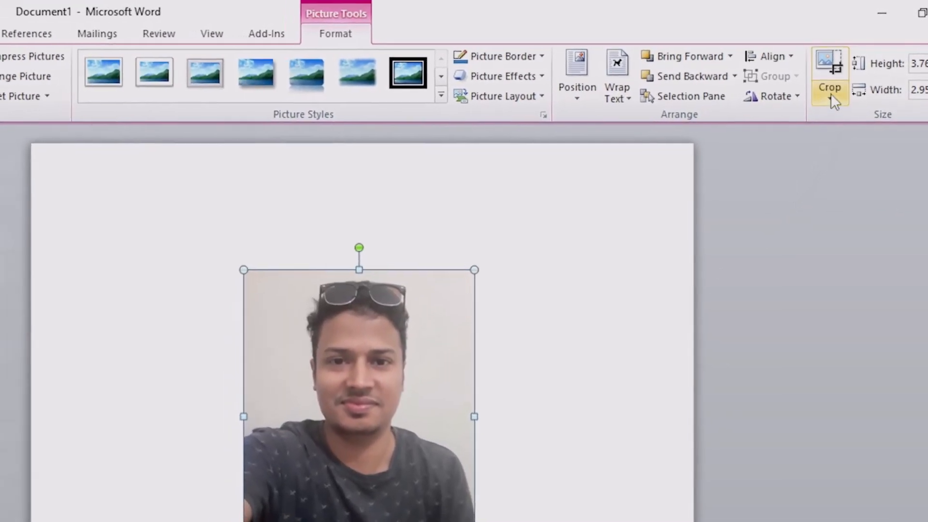
Step: Crop the lower part of the portrait to a height of about 2.91" and move the picture up the page
click(827, 85)
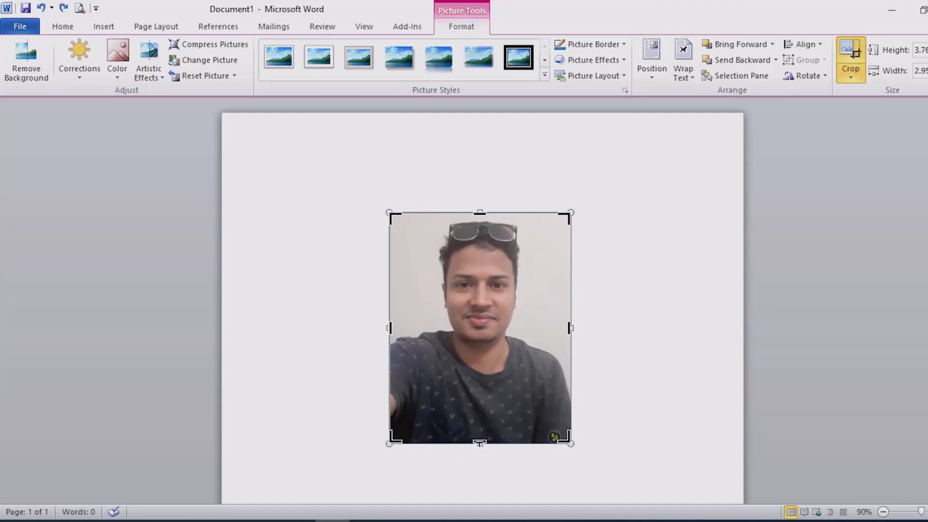
drag(480, 439, 483, 391)
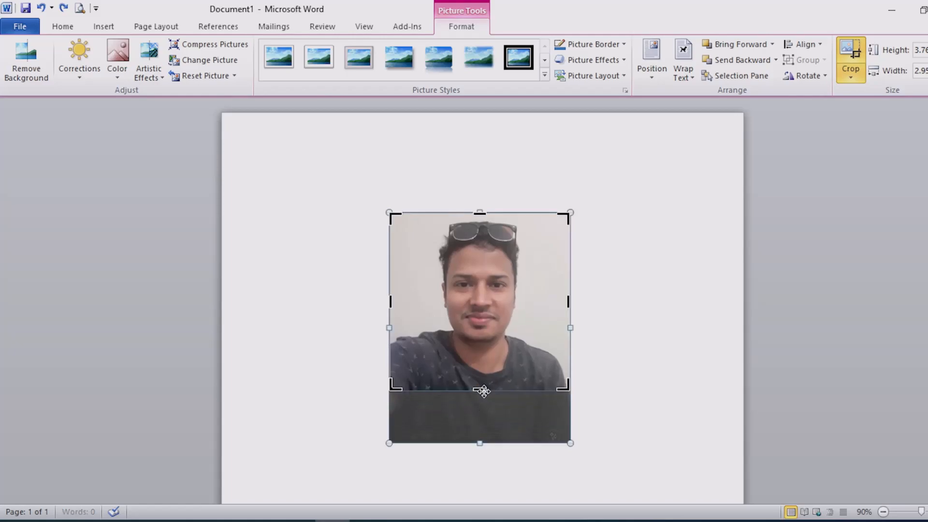
click(852, 61)
drag(491, 289, 482, 240)
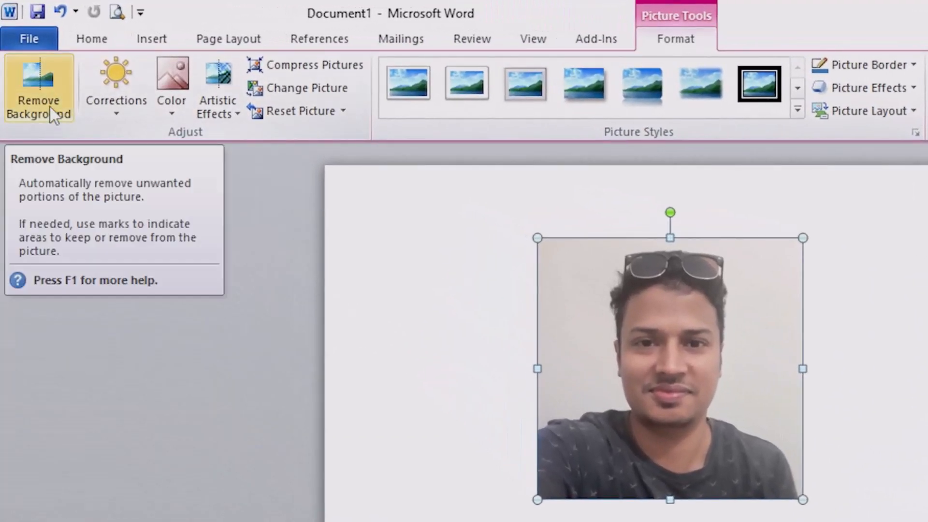
Step: Remove the portrait's background, marking the shirt, arms and sunglasses as areas to keep, and keep the changes
click(50, 104)
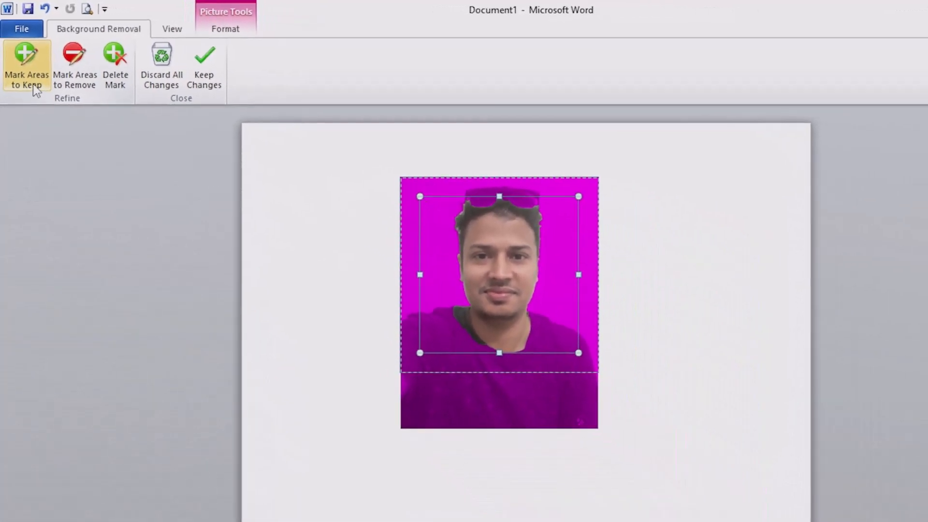
click(43, 109)
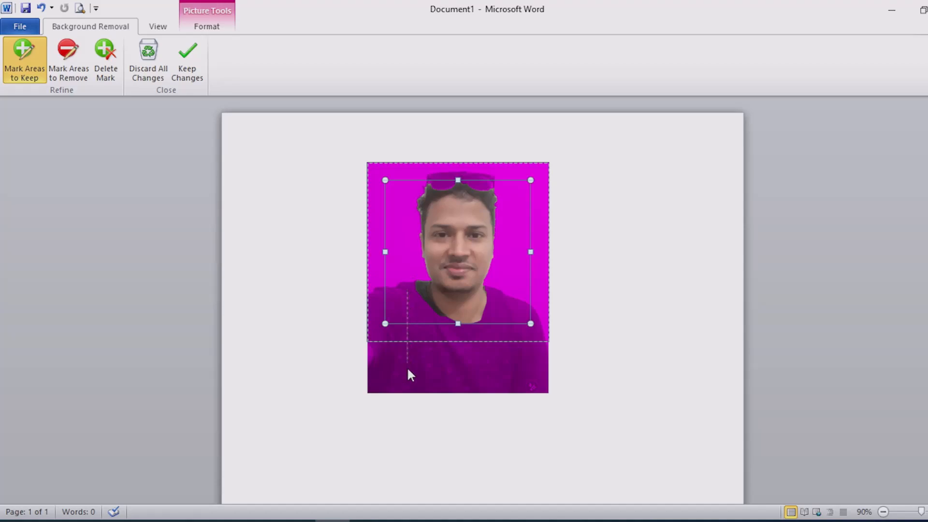
drag(408, 385, 408, 380)
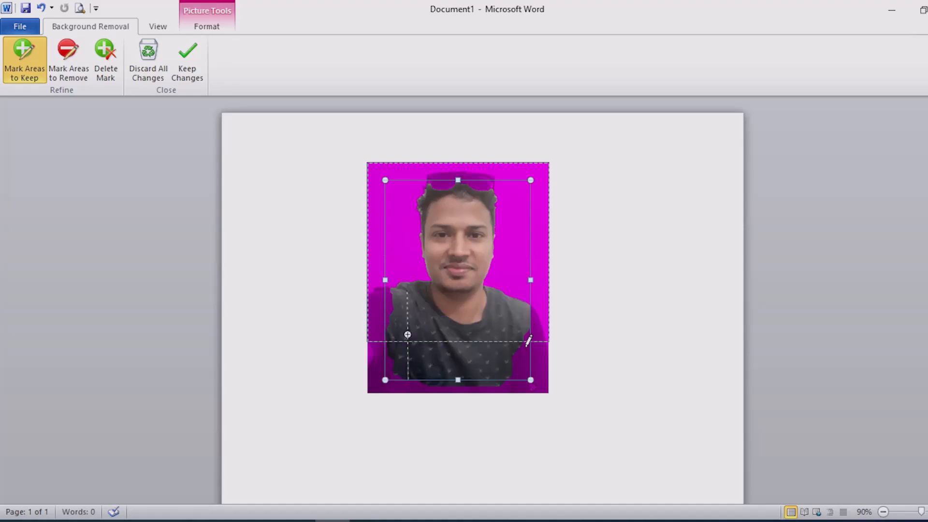
drag(538, 368, 539, 371)
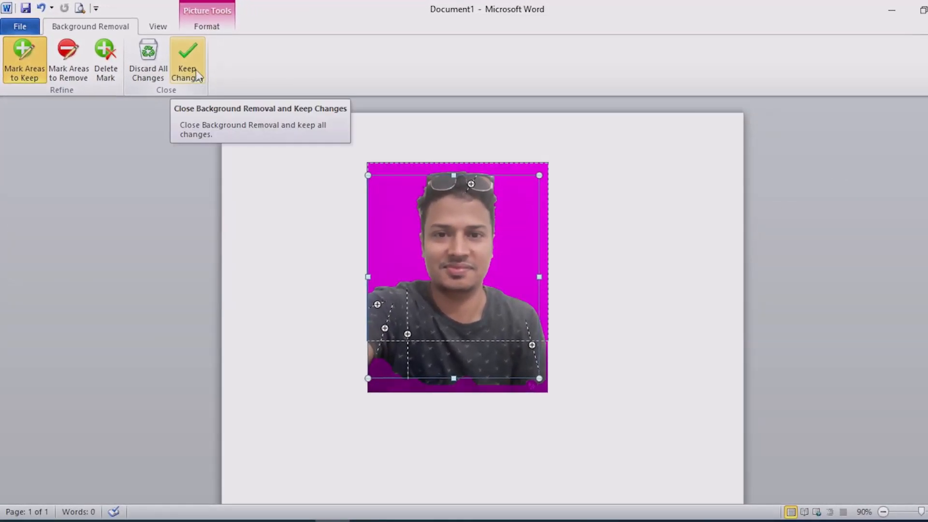
click(187, 61)
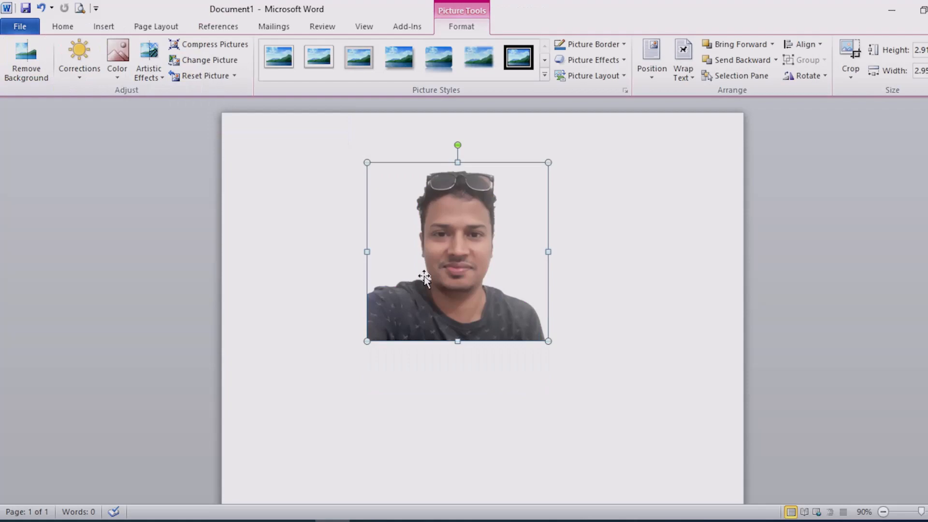
Step: Move the cut-out portrait to the right and draw a rectangle about 3.08" high by 2.74" wide beside it
drag(424, 277, 542, 298)
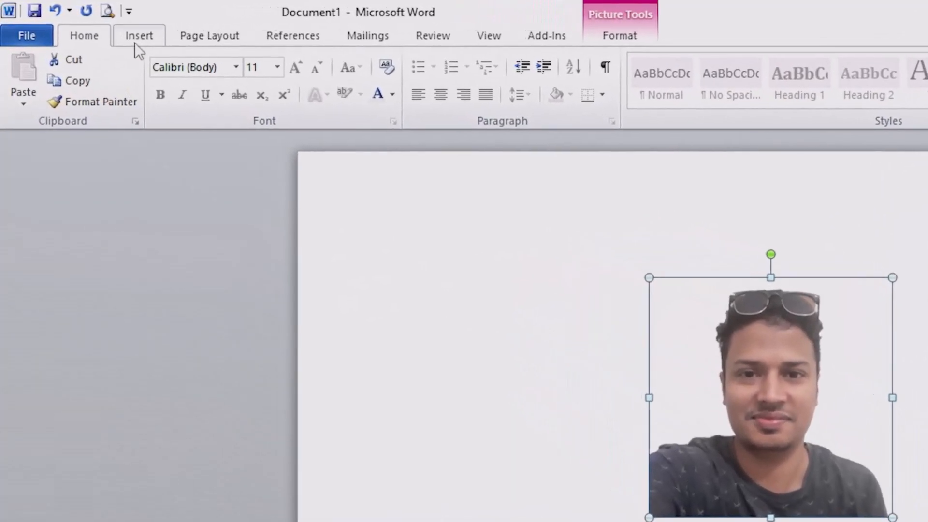
click(103, 26)
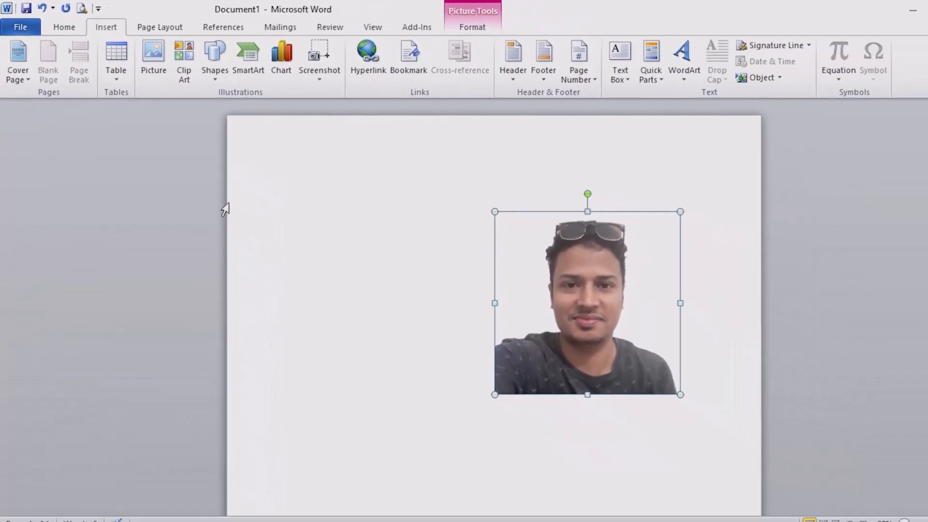
click(210, 58)
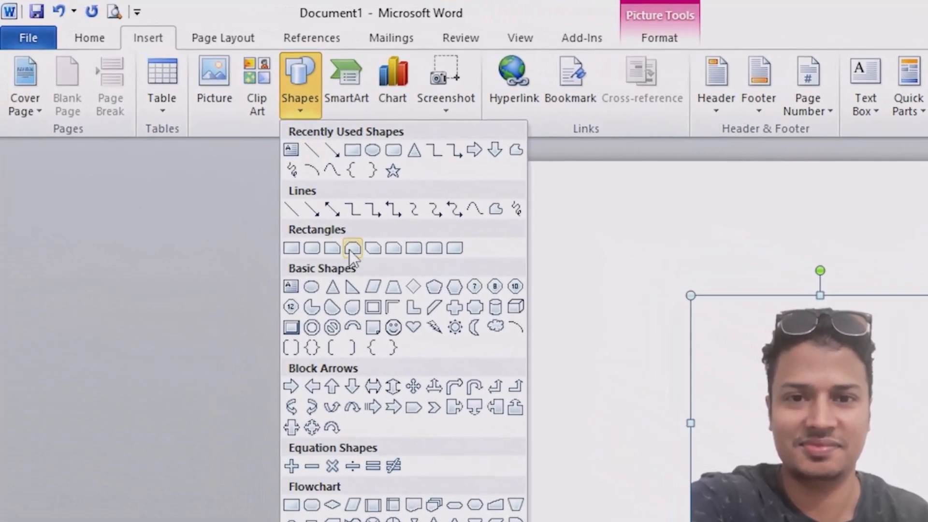
click(354, 153)
mouse_move(398, 281)
mouse_down()
mouse_move(477, 419)
mouse_move(535, 479)
mouse_move(606, 515)
mouse_up()
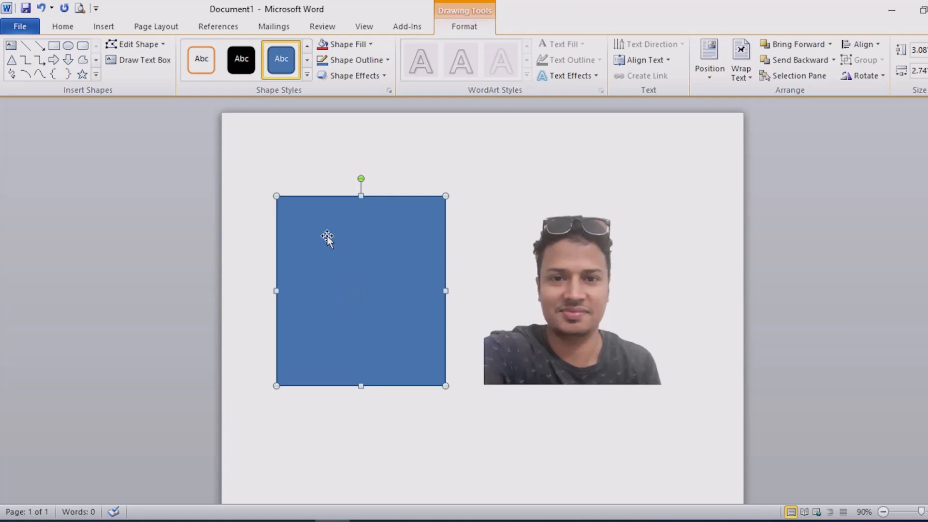
Step: Apply the solid green shape style to the rectangle and set its text wrapping to Behind Text
click(307, 75)
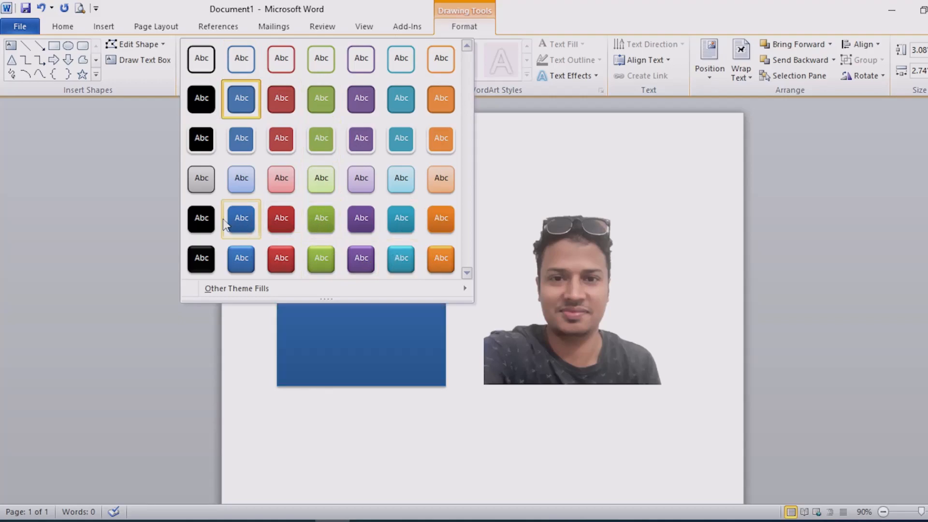
click(327, 104)
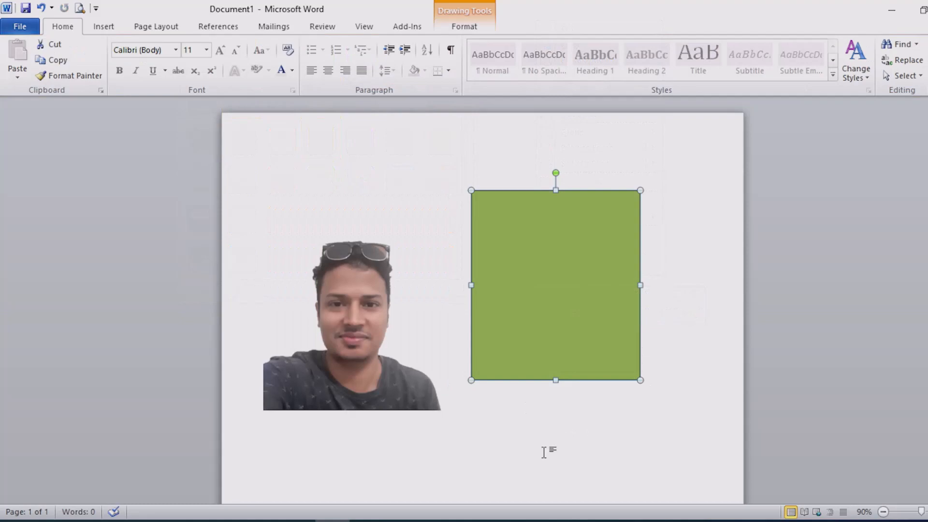
right_click(554, 286)
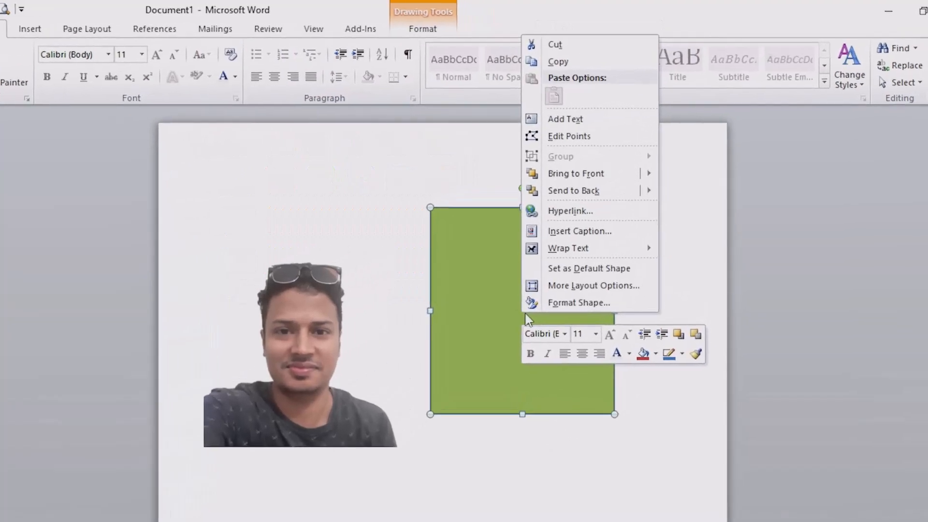
mouse_move(575, 248)
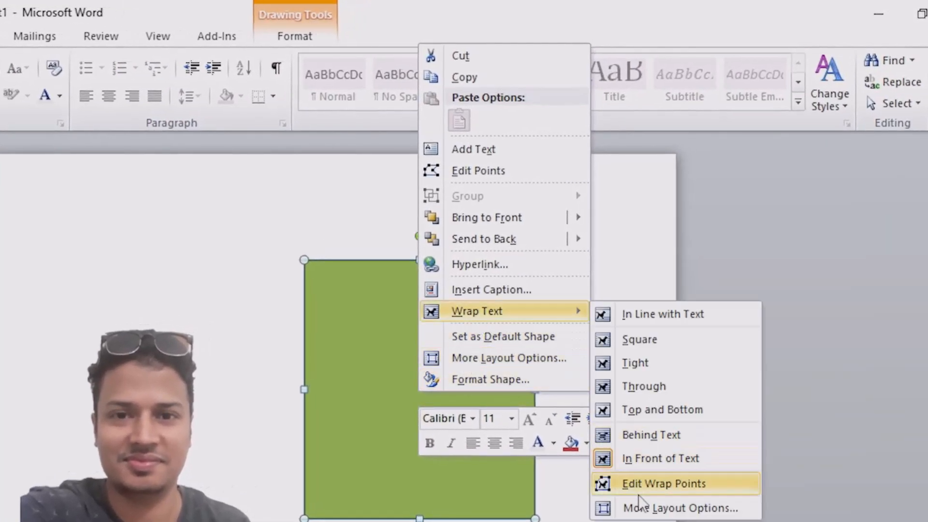
click(665, 438)
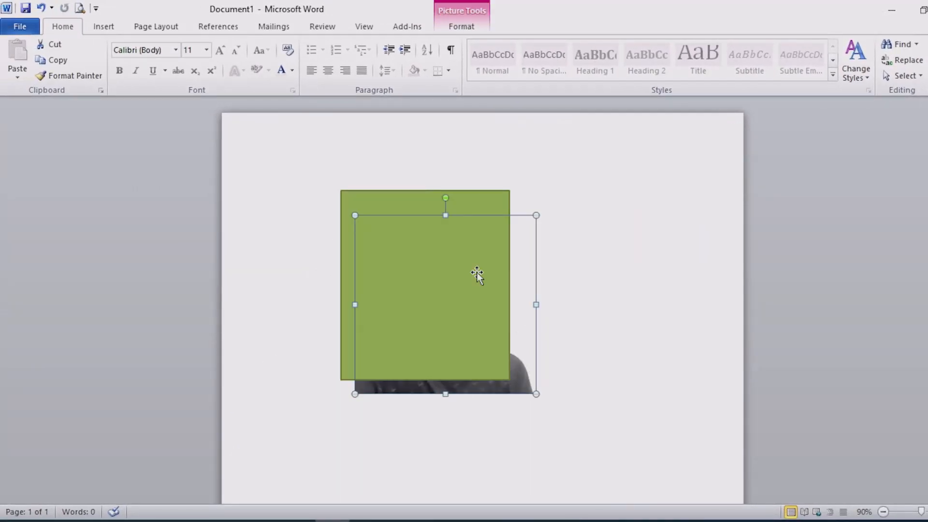
Step: Bring the portrait in front of the green rectangle
right_click(515, 291)
mouse_move(590, 183)
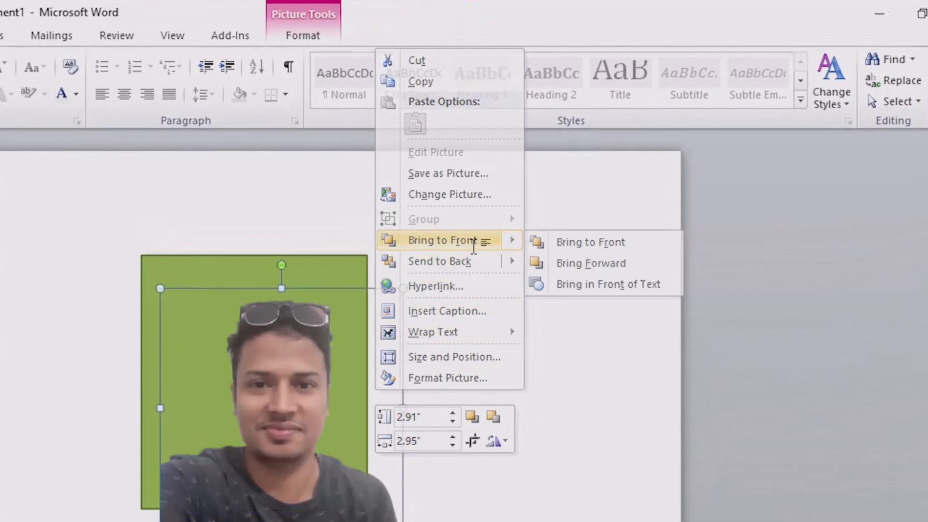
click(450, 241)
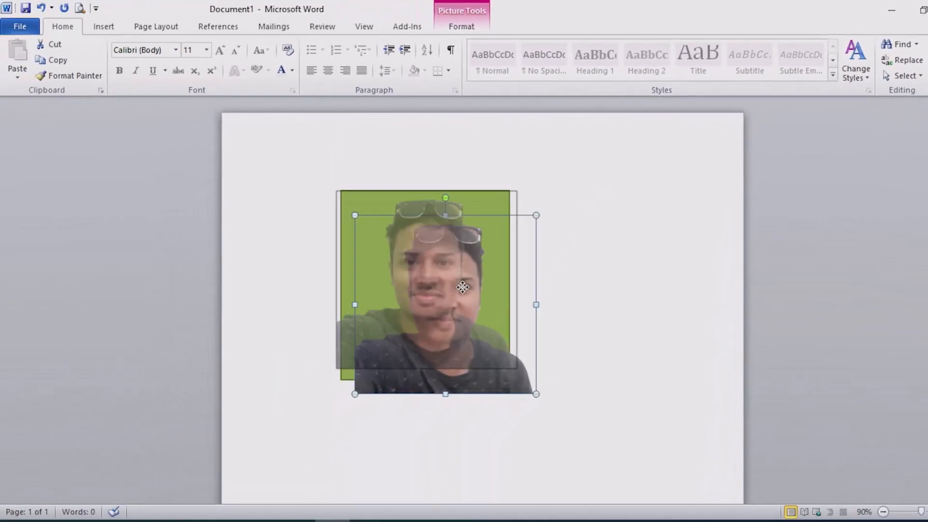
Step: Position the portrait on the green rectangle and narrow it to the rectangle's width, with the lower edges aligned
drag(463, 288, 462, 289)
drag(451, 328, 455, 338)
drag(446, 285, 440, 280)
drag(346, 288, 342, 288)
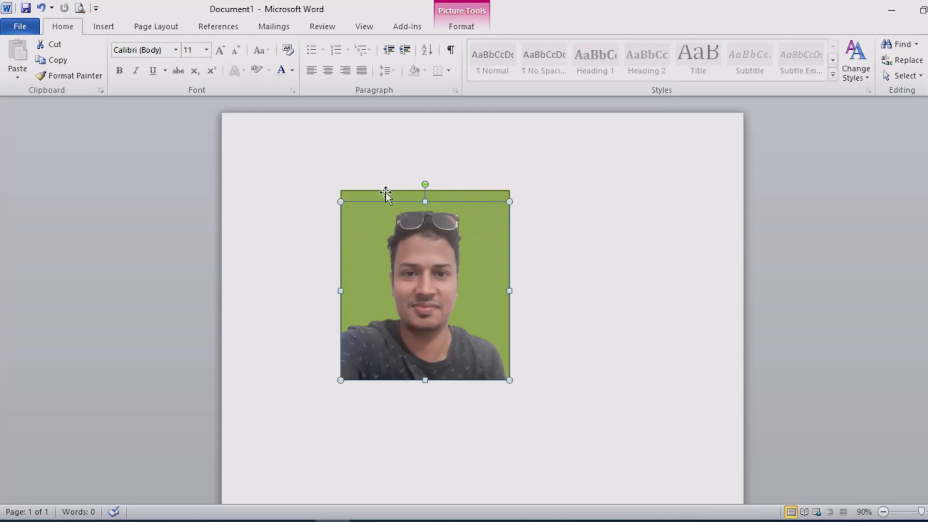
Step: Move the portrait partly off the green rectangle and place it back over it
drag(444, 270, 415, 325)
drag(405, 269, 513, 270)
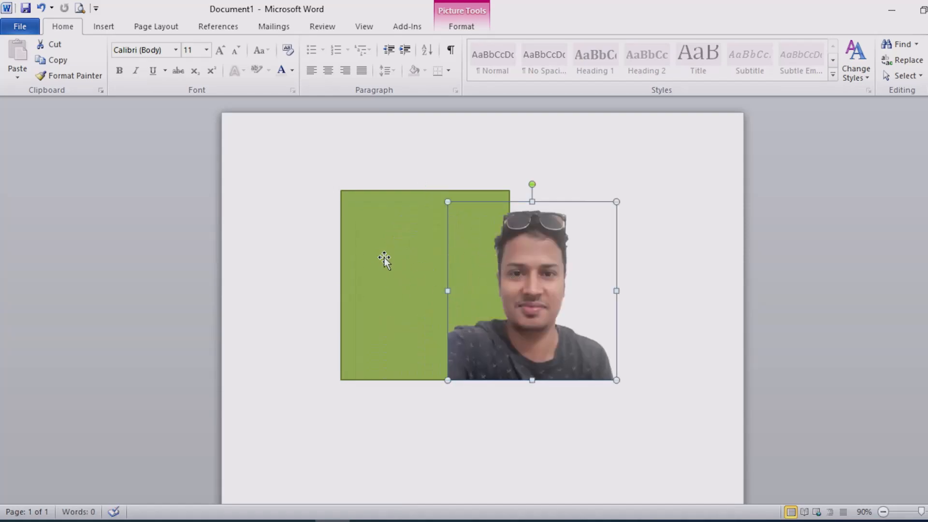
drag(545, 306, 440, 304)
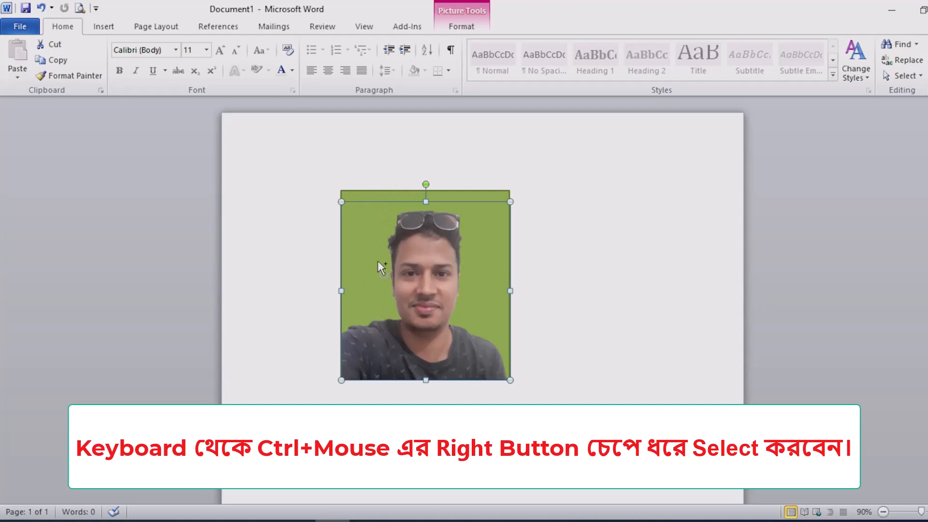
Step: Select both the portrait and the green rectangle and group them into one object
ctrl+click(376, 245)
ctrl+click(375, 244)
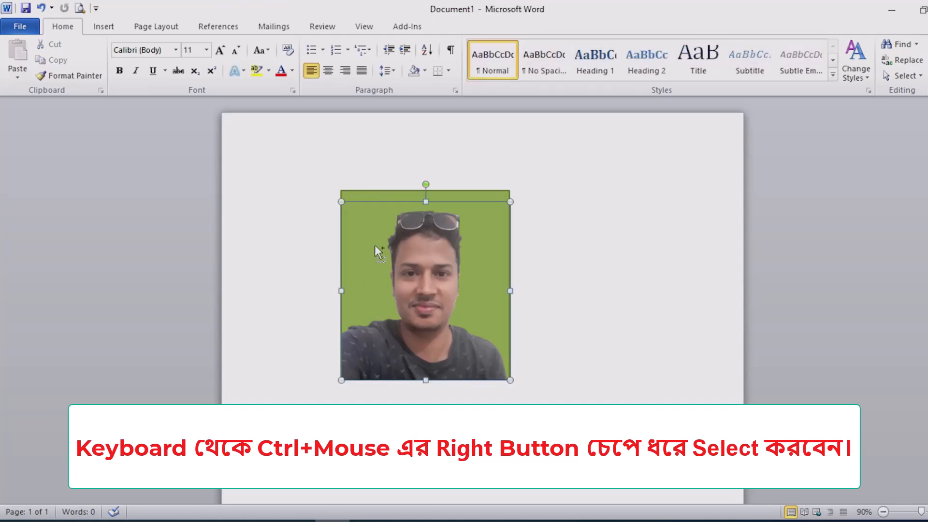
ctrl+click(382, 196)
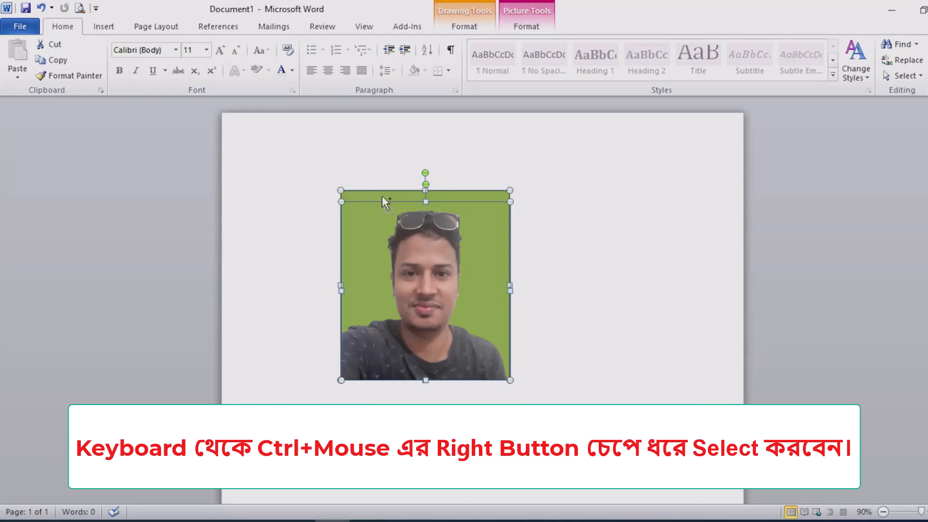
right_click(373, 231)
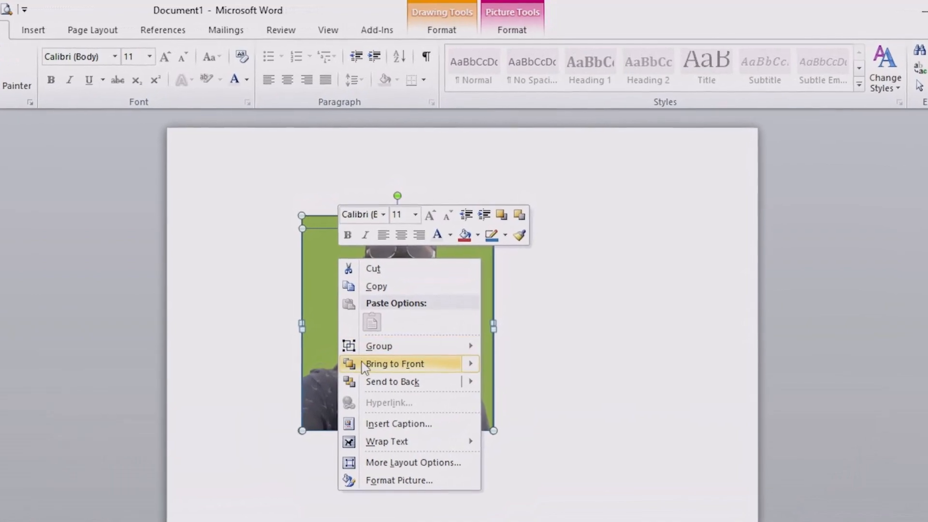
mouse_move(376, 350)
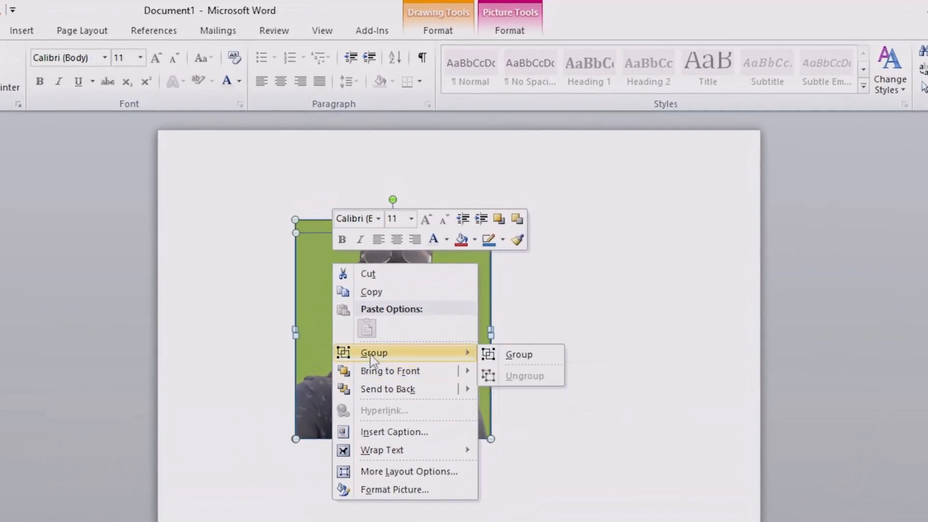
click(522, 357)
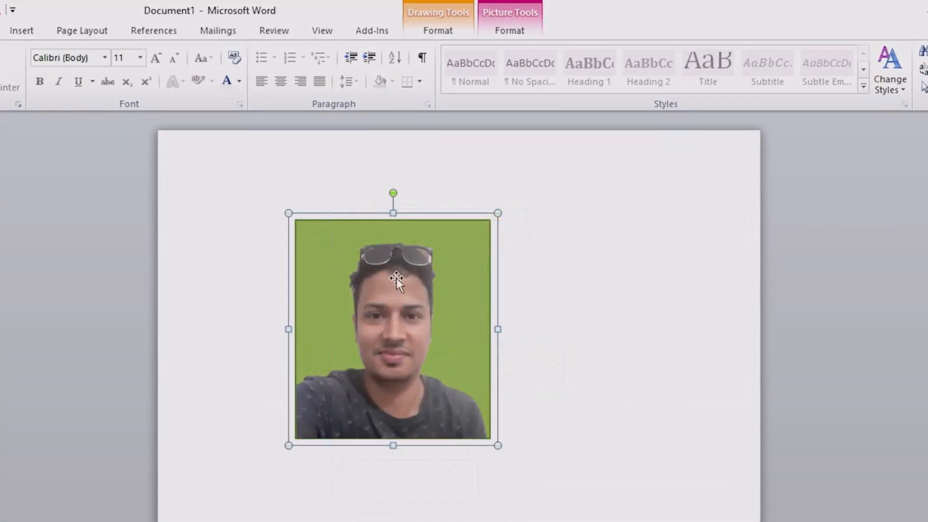
Step: Move the grouped portrait and green rectangle around the page as one object and deselect it
drag(350, 282, 478, 404)
drag(537, 404, 399, 255)
drag(416, 252, 514, 305)
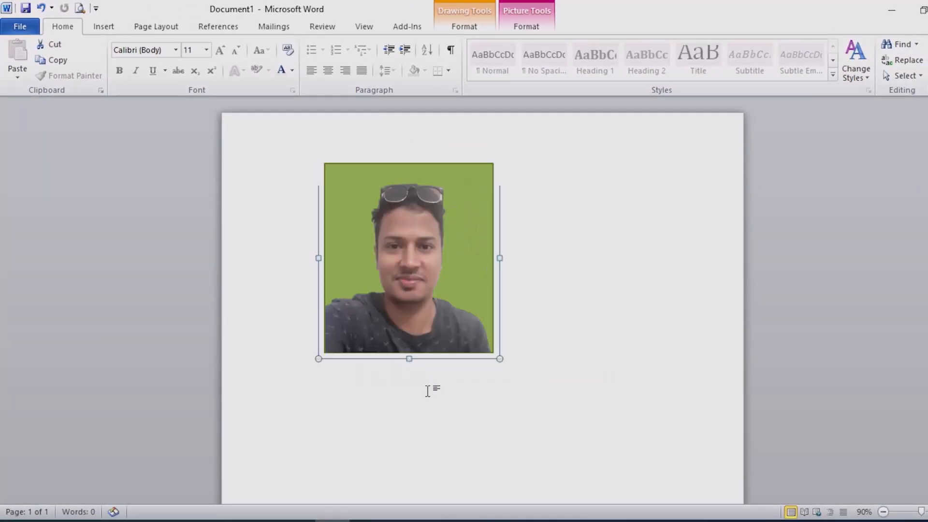
click(429, 388)
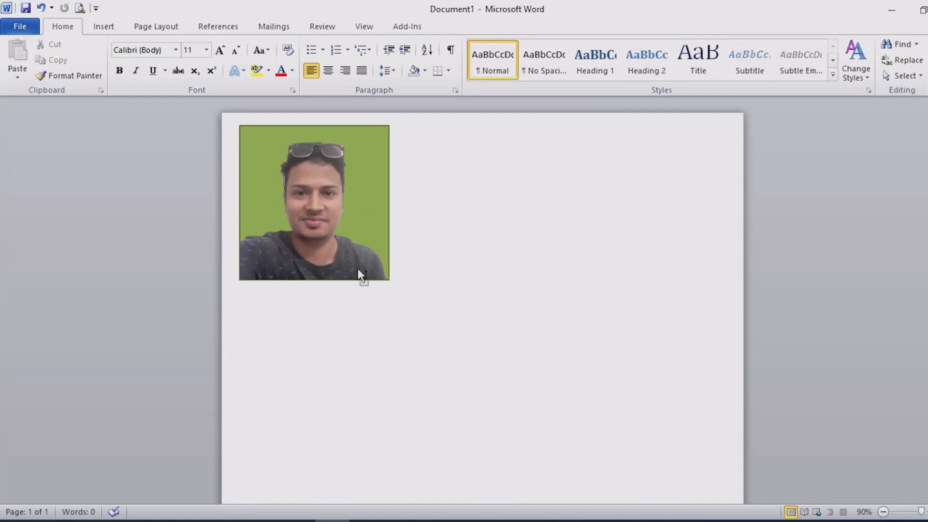
Step: Duplicate the grouped portrait into six pictures arranged in two rows of three across the upper part of the page
drag(334, 195, 494, 199)
drag(495, 233, 656, 236)
click(333, 287)
key(ctrl+v)
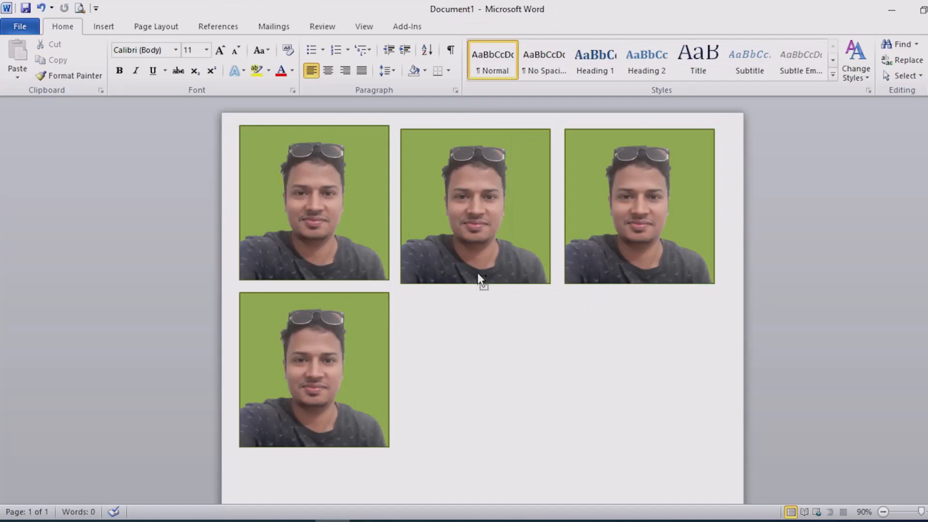
drag(483, 238, 476, 400)
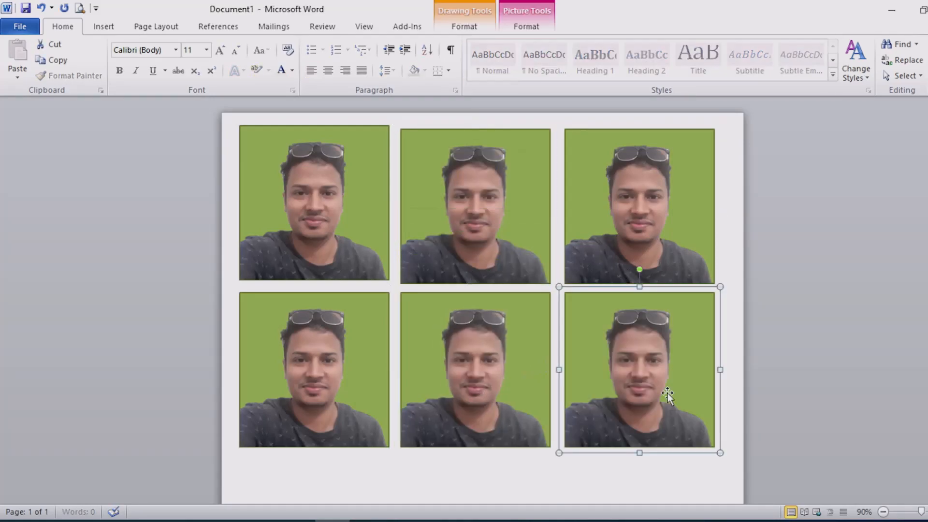
click(505, 269)
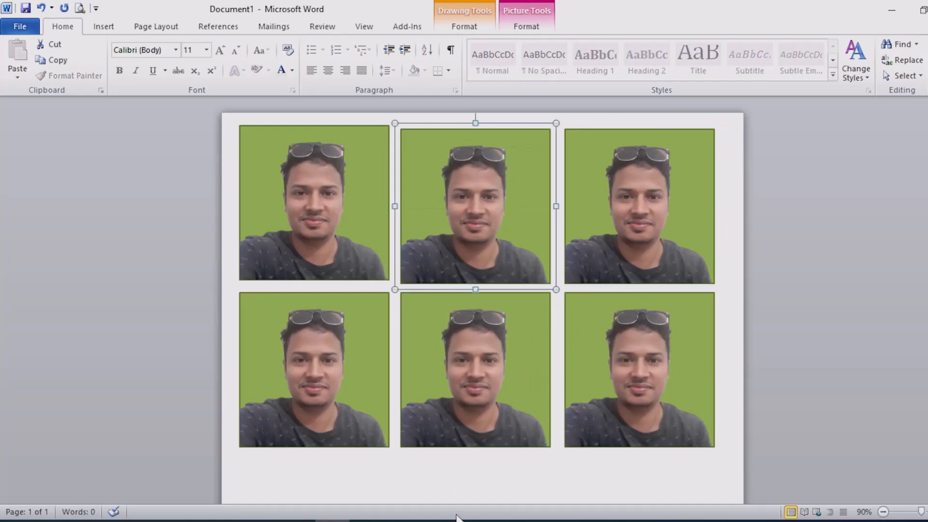
Step: Deselect the pictures and open the print preview of the photo page
click(466, 480)
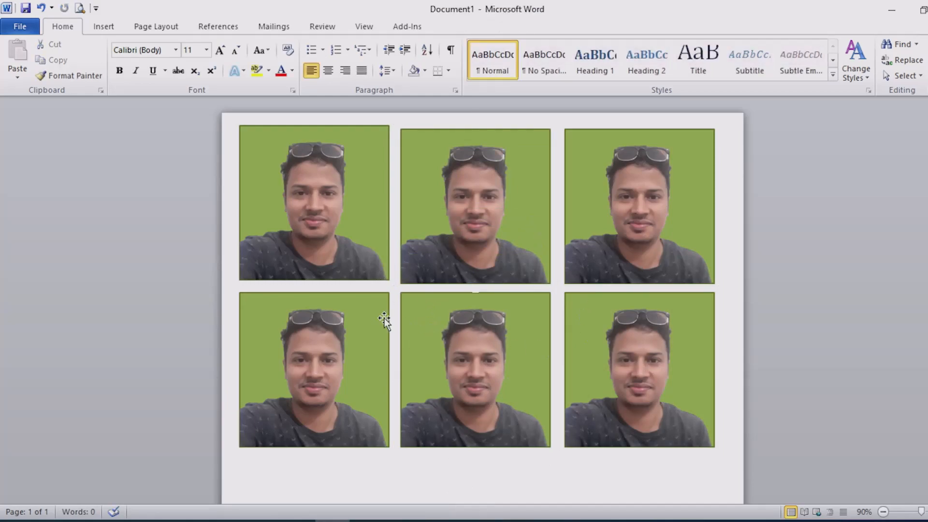
click(80, 8)
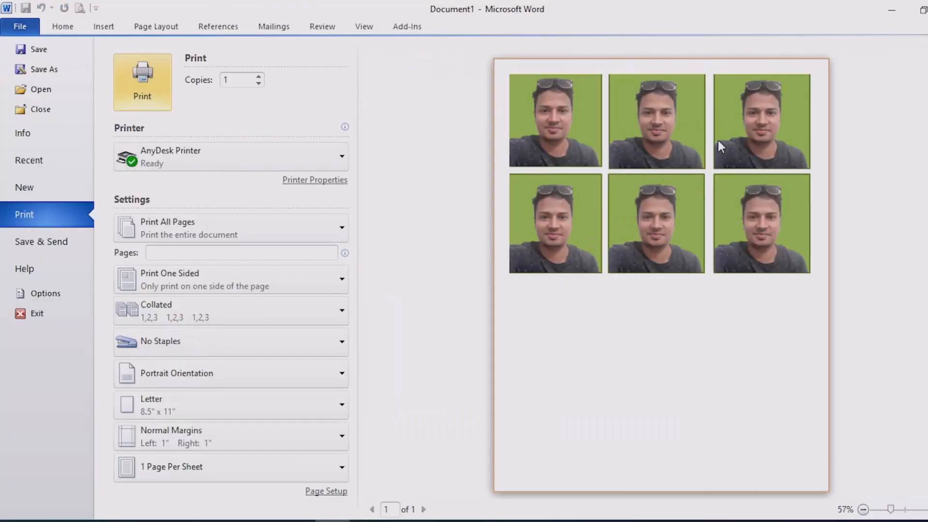